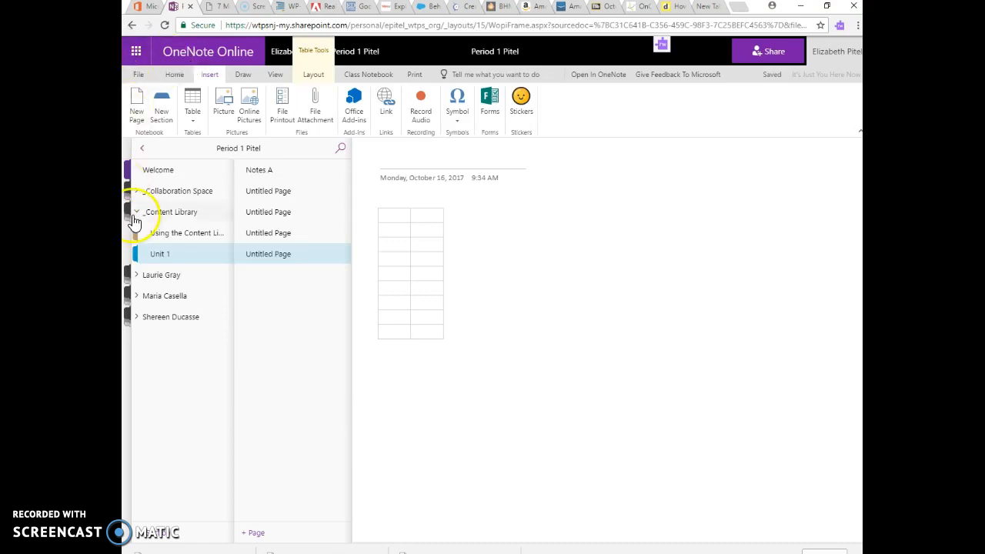
Create a section named Unit 3 in the _Content Library and add four extra pages to it.
click(164, 533)
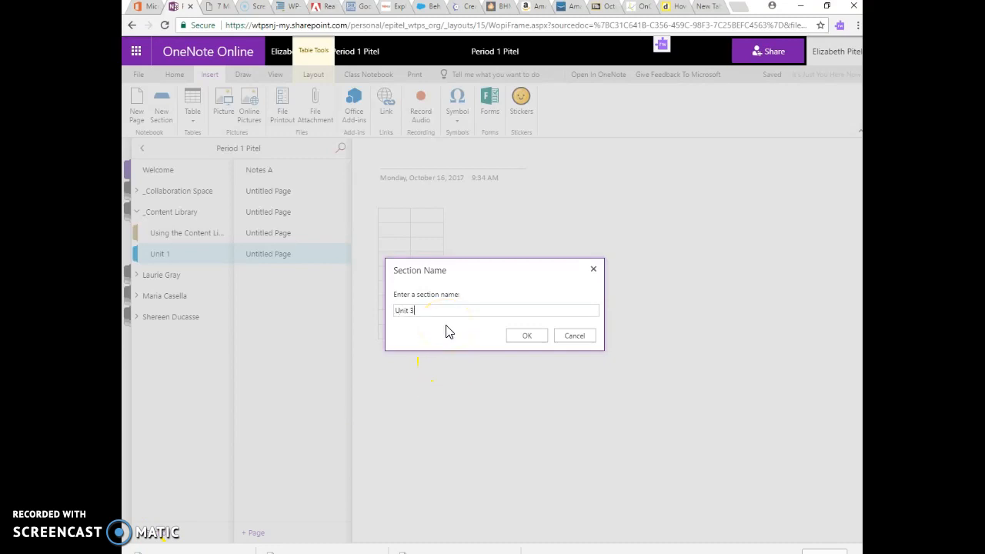
click(526, 335)
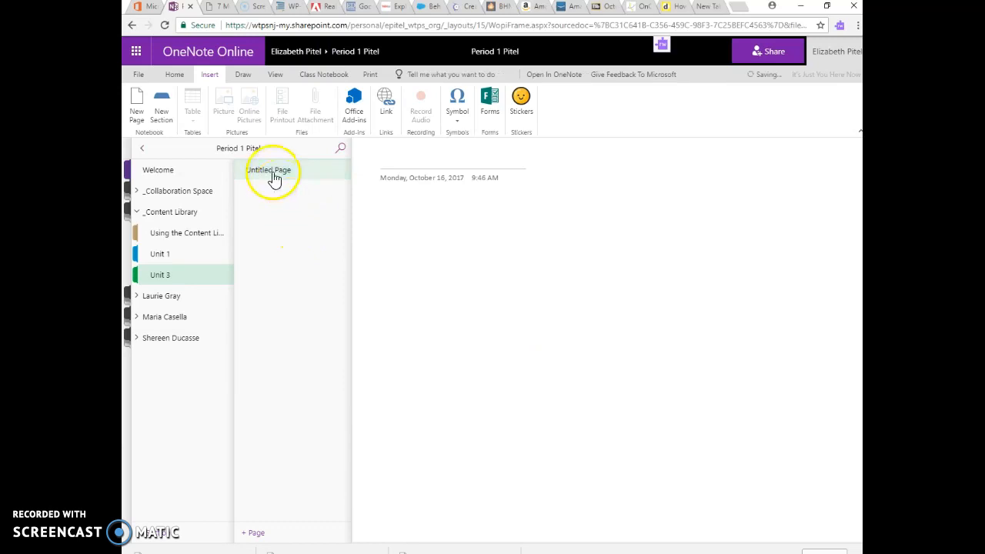
click(288, 534)
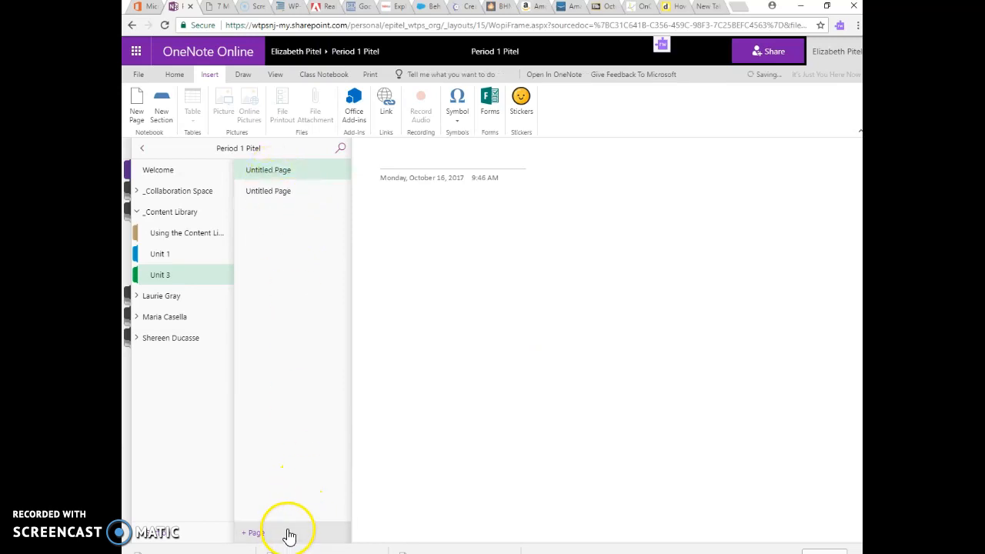
click(289, 536)
click(289, 535)
click(290, 536)
Title the fourth page of Unit 3 "Name them!" and draw a looping freehand stroke on it with the black pen.
click(318, 239)
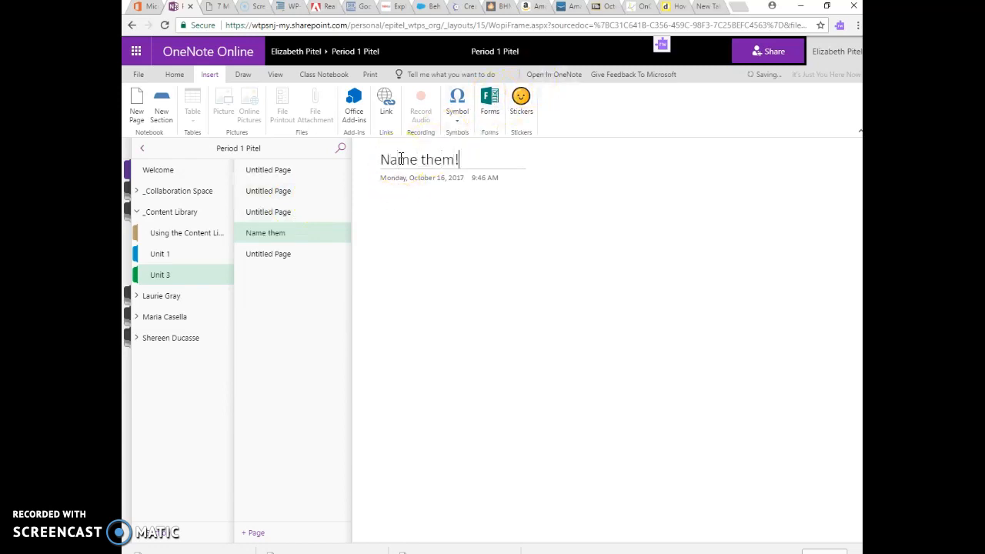
key(Return)
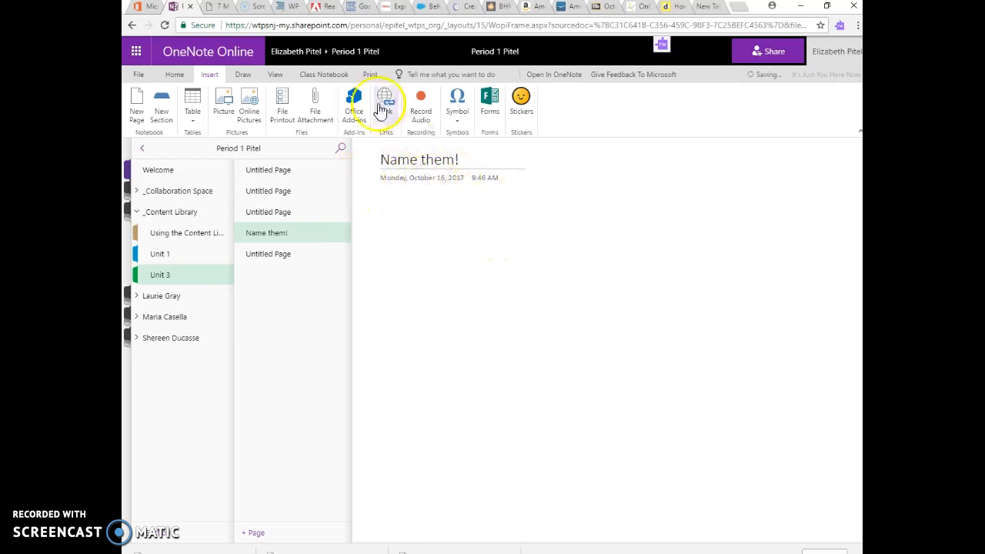
click(243, 74)
click(214, 100)
mouse_move(456, 248)
mouse_down()
mouse_move(582, 242)
mouse_move(756, 270)
mouse_move(846, 199)
mouse_up()
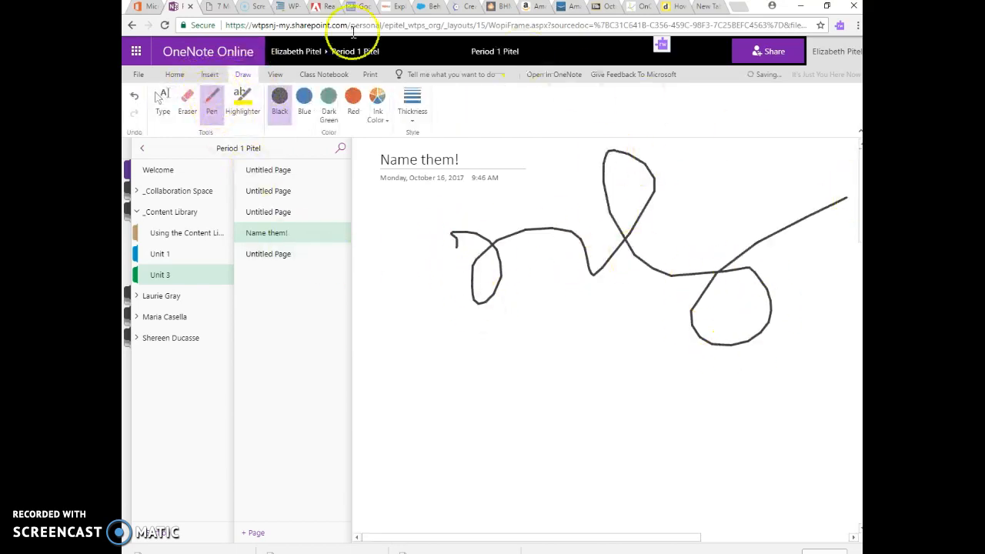
Add a text box reading "Textboxes!" below the pen drawing.
click(209, 75)
click(242, 75)
click(162, 100)
click(470, 376)
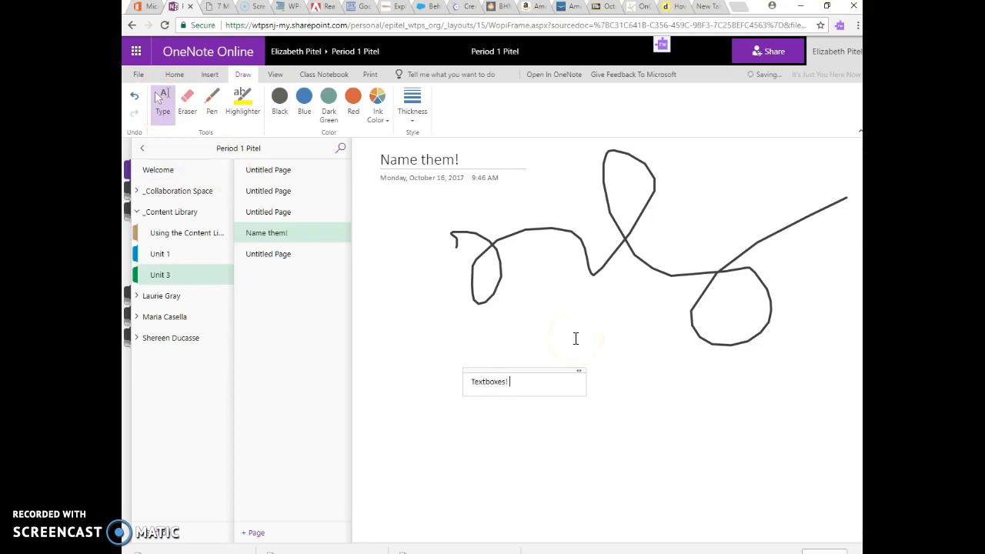
Set the font size of the "Textboxes!" text to 24 and look at the available font colors.
drag(511, 382, 428, 385)
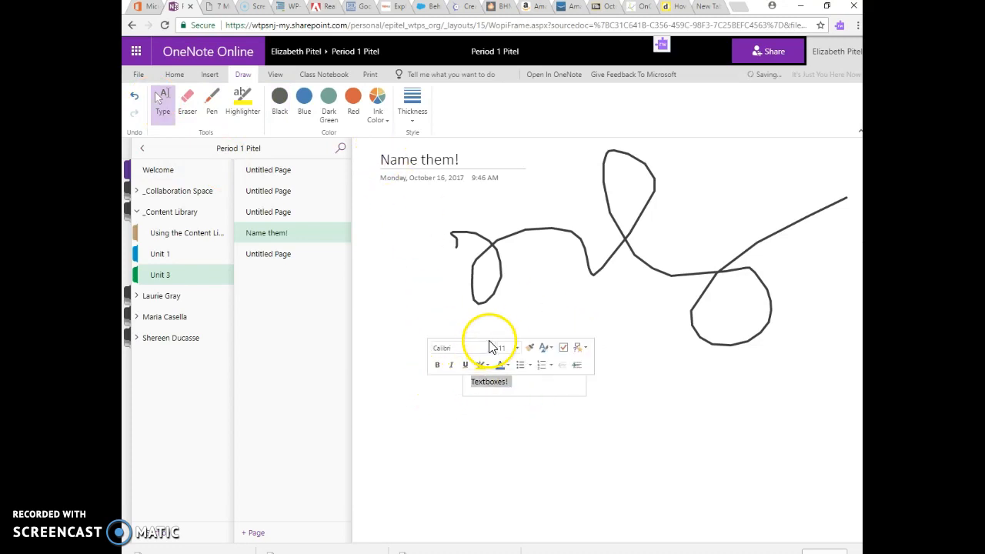
click(517, 347)
click(510, 264)
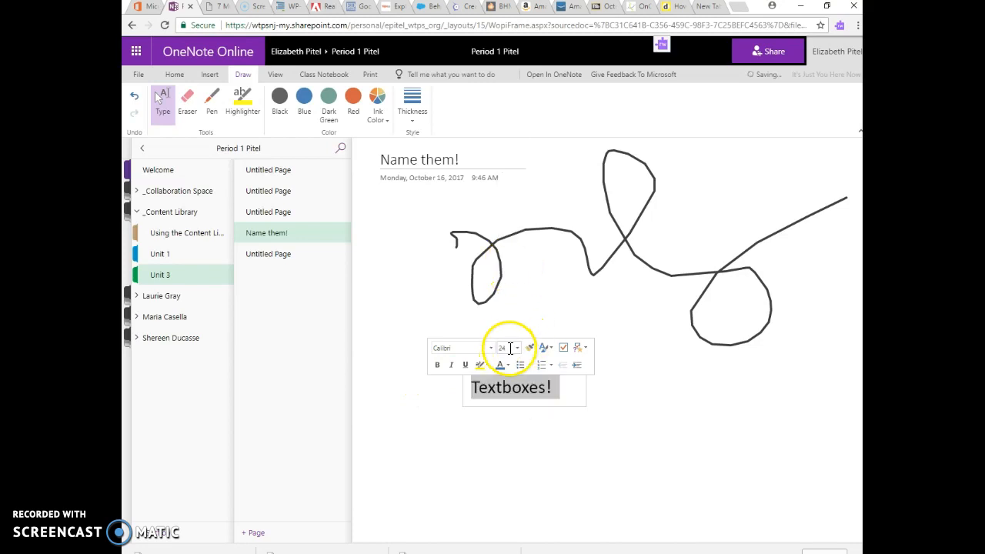
click(504, 363)
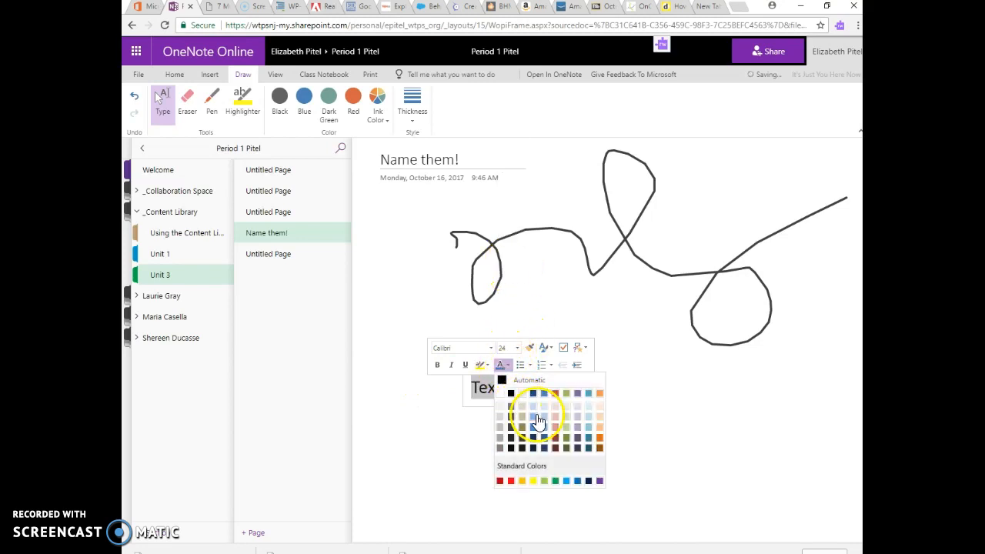
click(611, 405)
Insert an infinity symbol in a new text box beside the "Textboxes!" text.
click(696, 412)
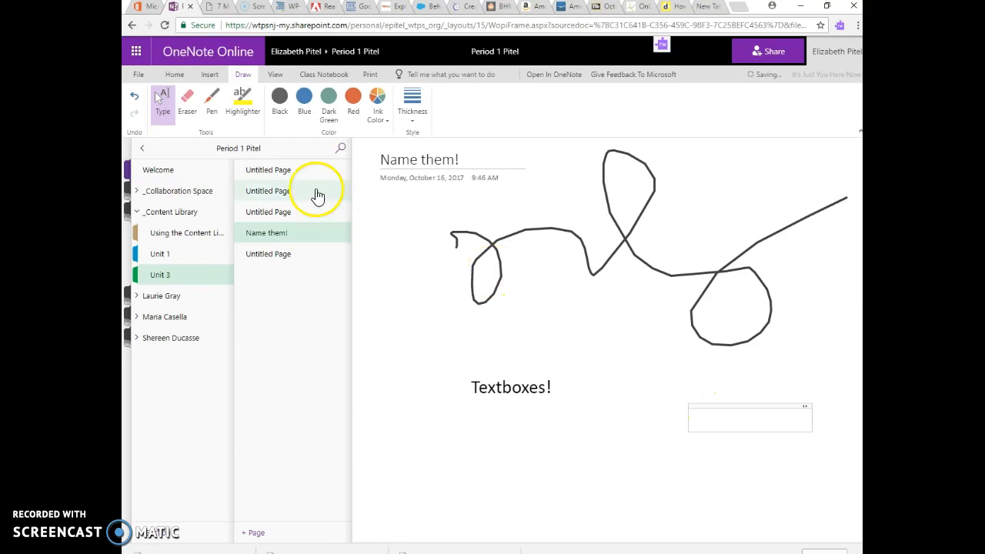
click(209, 73)
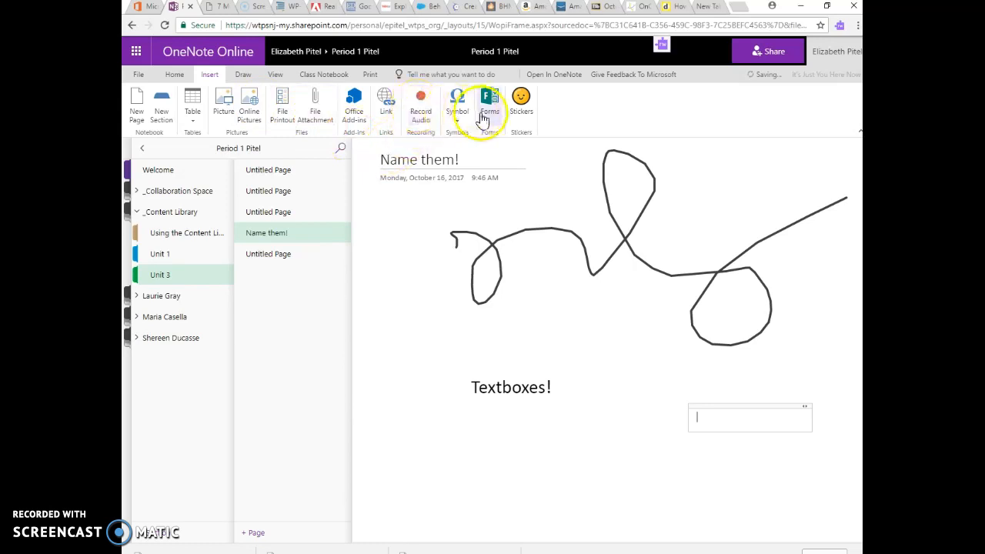
click(456, 111)
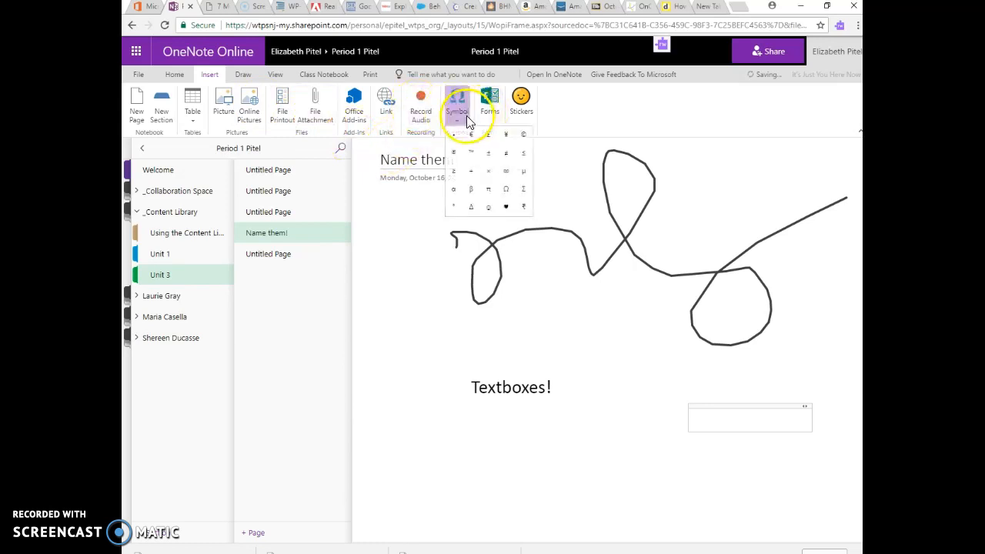
click(507, 169)
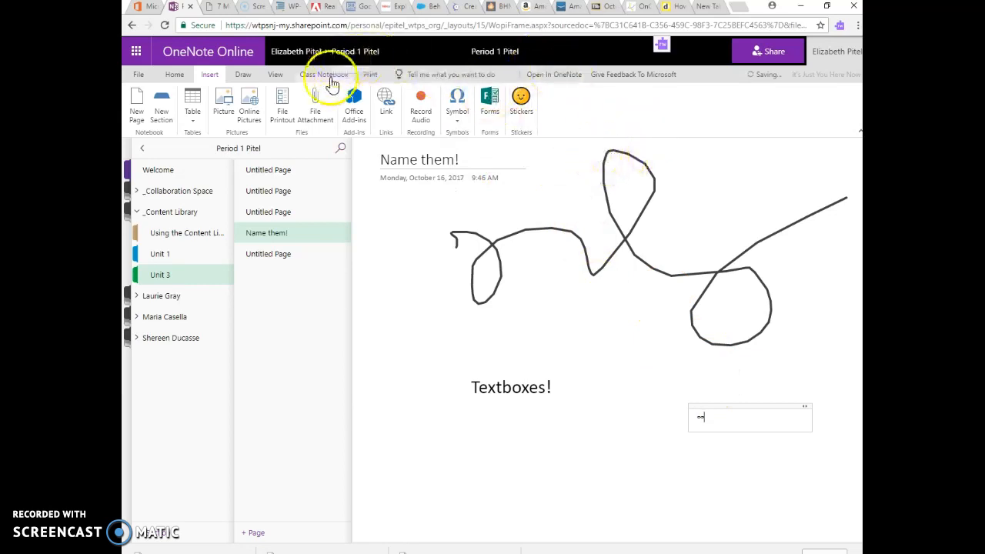
Have the page read aloud in Immersive Reader, then return to the editing view.
click(274, 77)
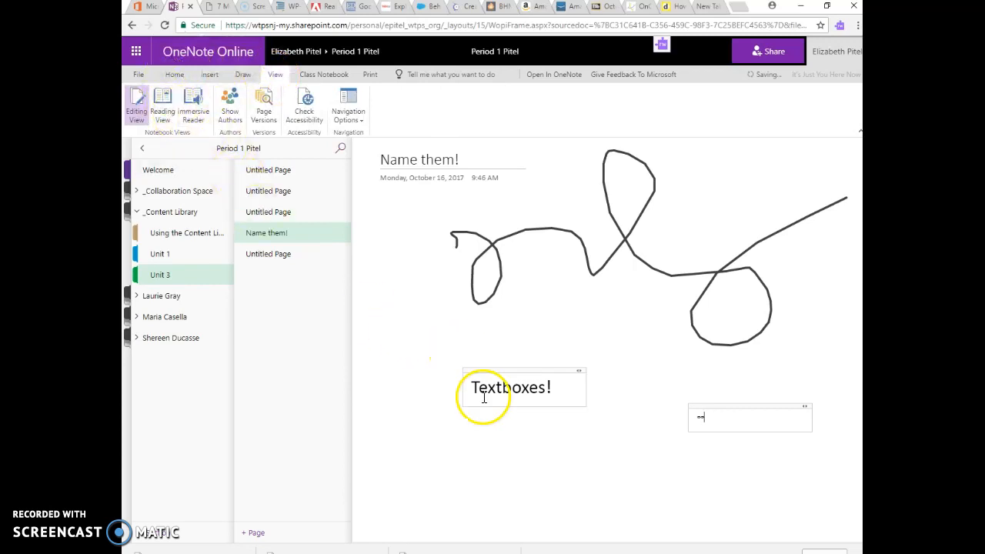
click(193, 106)
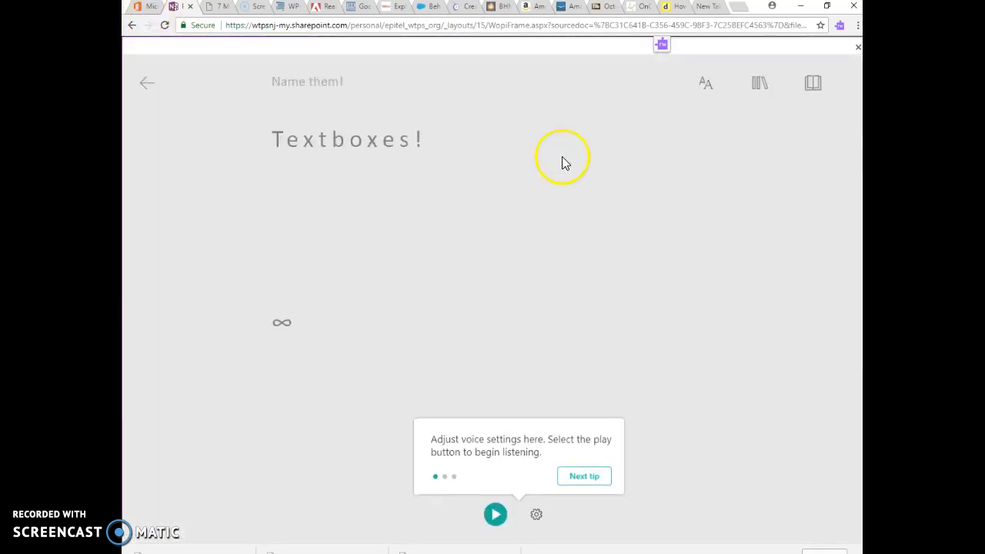
click(496, 514)
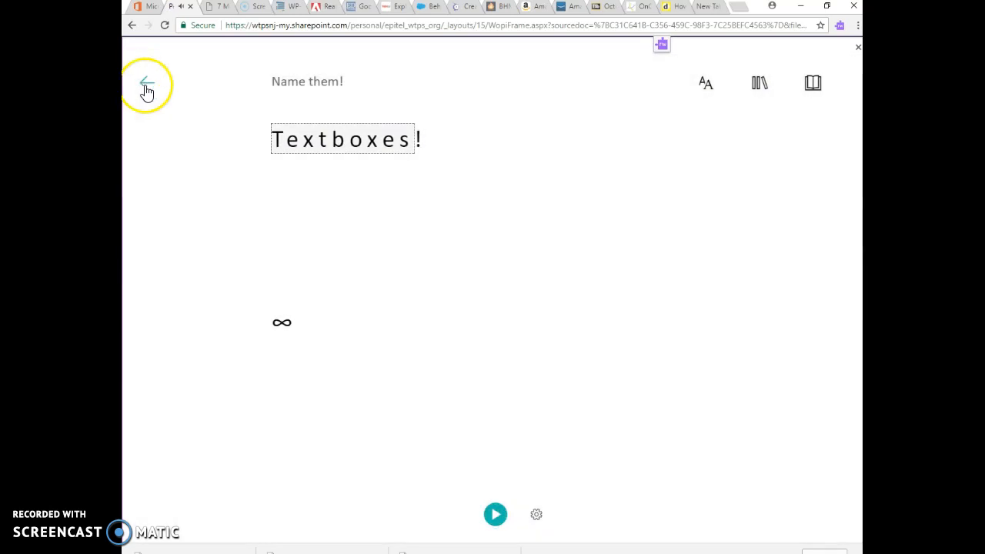
click(142, 77)
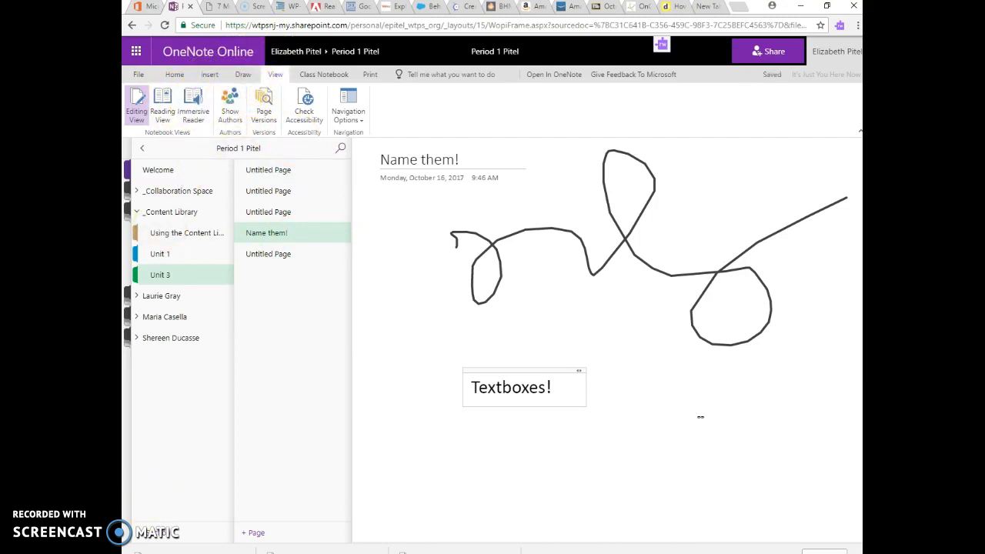
Switch to the OneNote desktop app, create a new section after New Section 2 and add four extra pages to it.
click(685, 551)
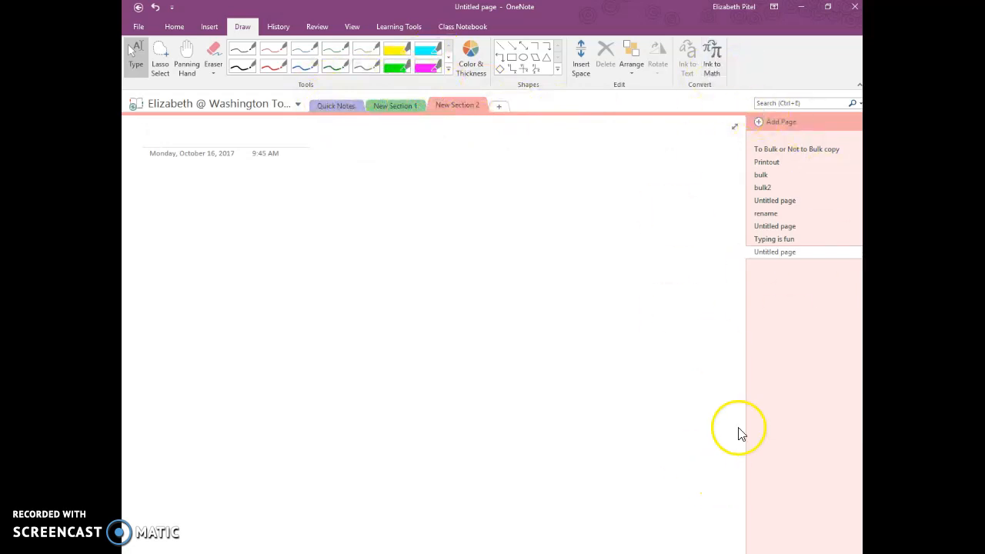
click(501, 109)
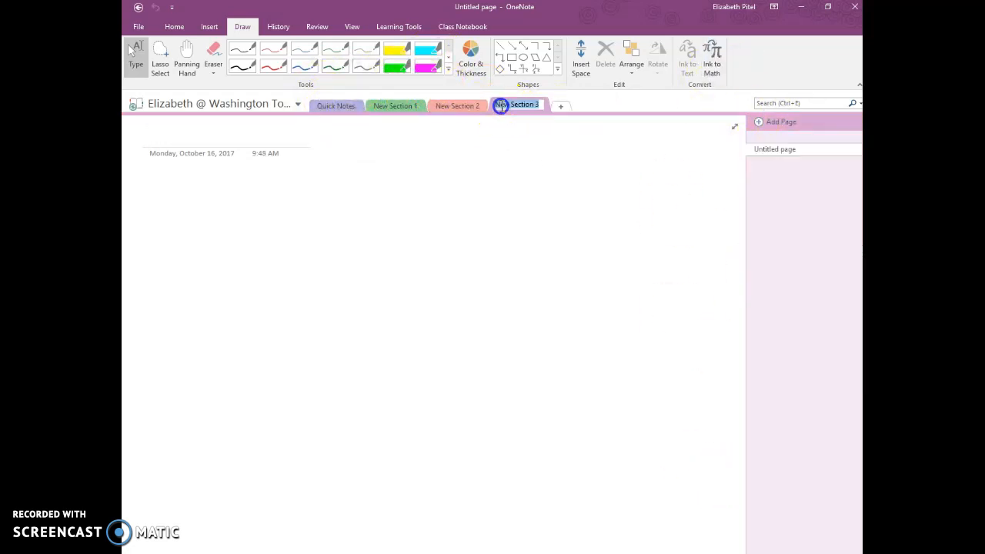
click(791, 120)
click(786, 126)
click(786, 125)
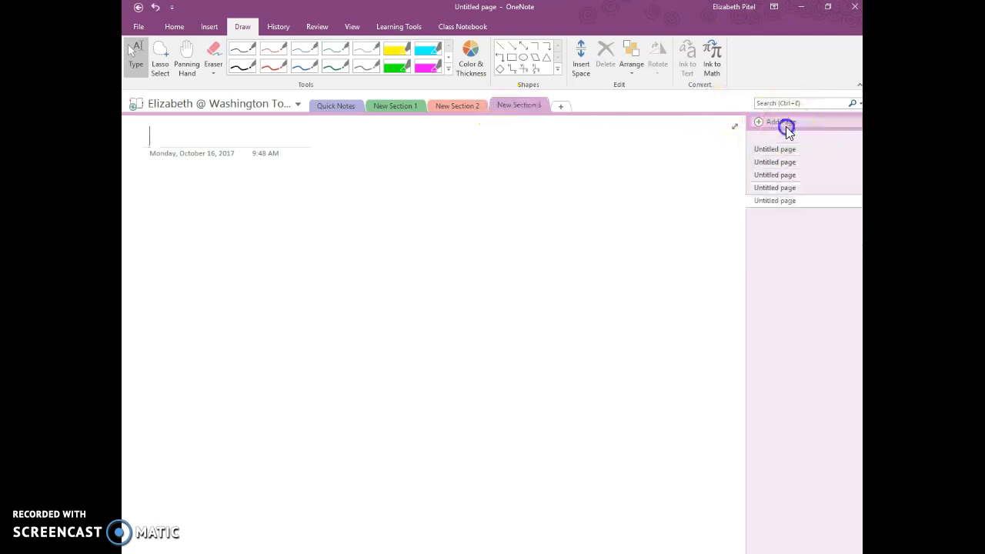
click(786, 125)
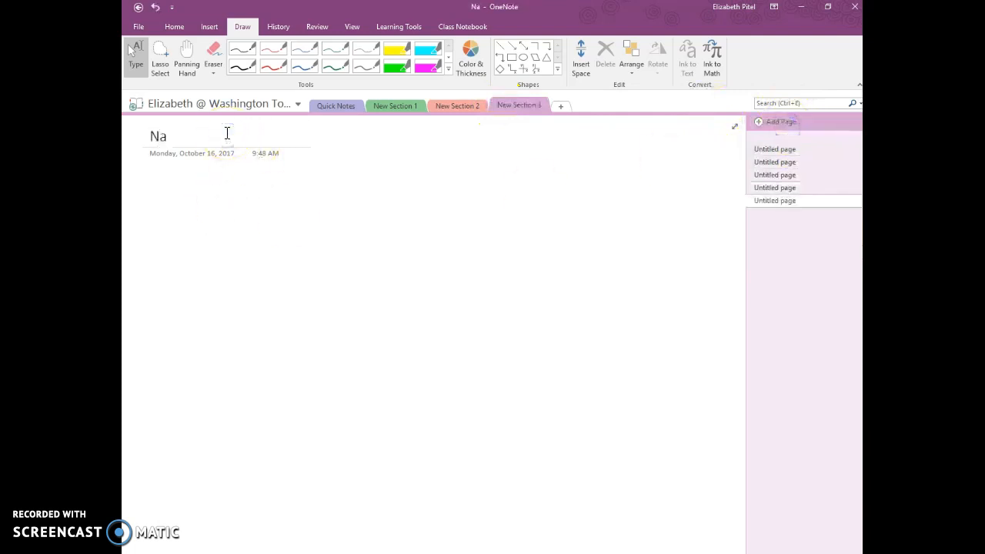
Title the last page of the new section "Name Them!" and draw a looping freehand stroke with a thin red pen.
click(227, 216)
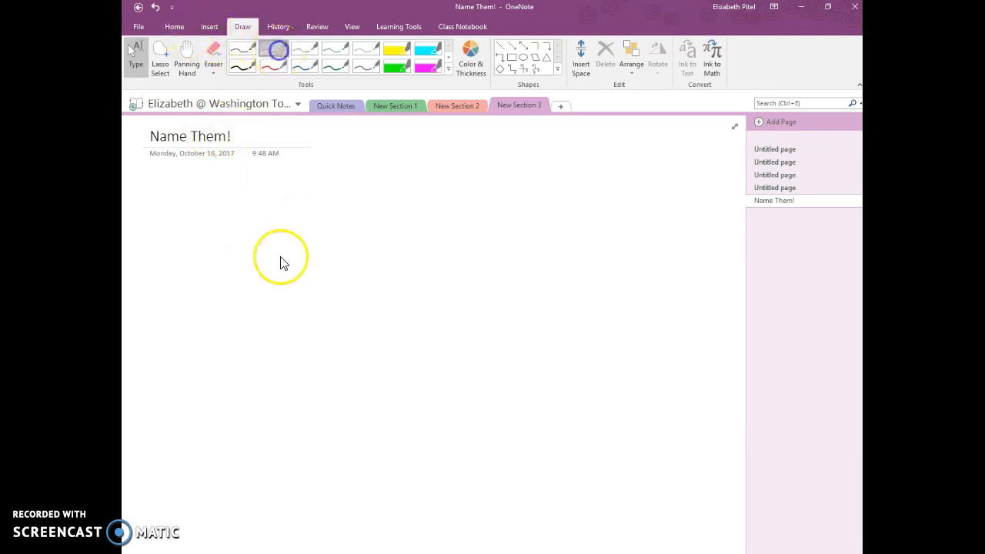
mouse_move(252, 214)
mouse_down()
mouse_move(249, 267)
mouse_move(333, 233)
mouse_up()
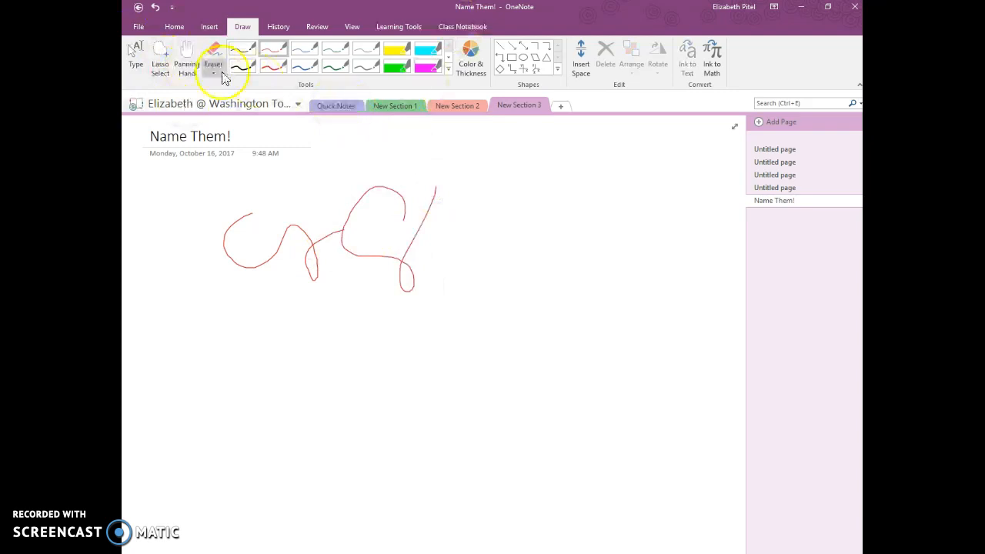
Add a text box reading "textbox" beside the red pen drawing.
click(137, 52)
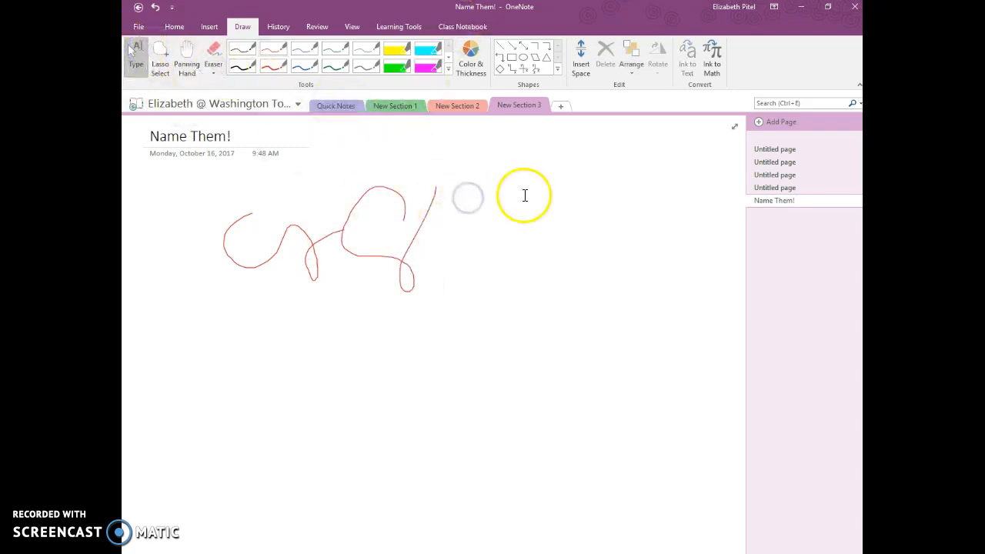
click(499, 419)
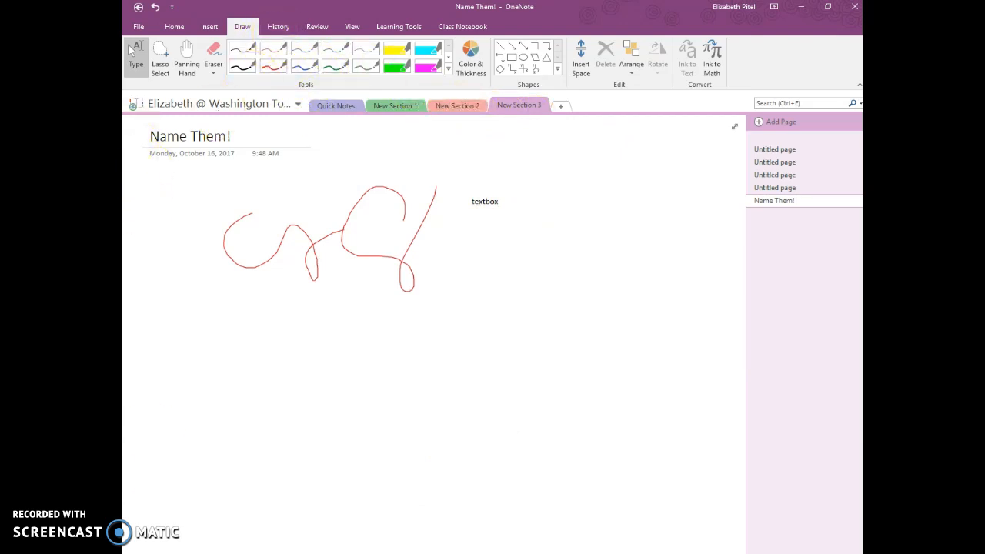
Record a short video clip into the empty area below the text box and play it back.
click(209, 26)
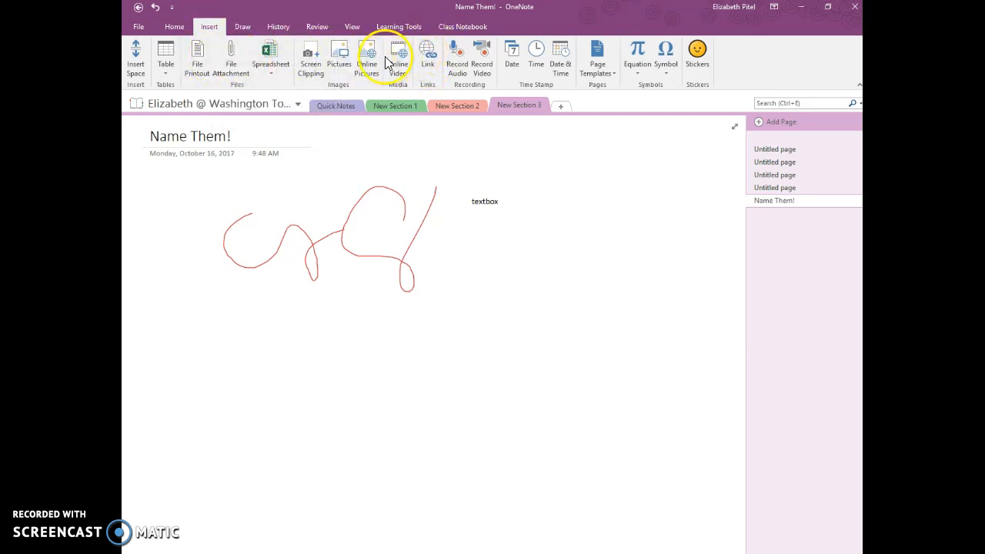
click(458, 67)
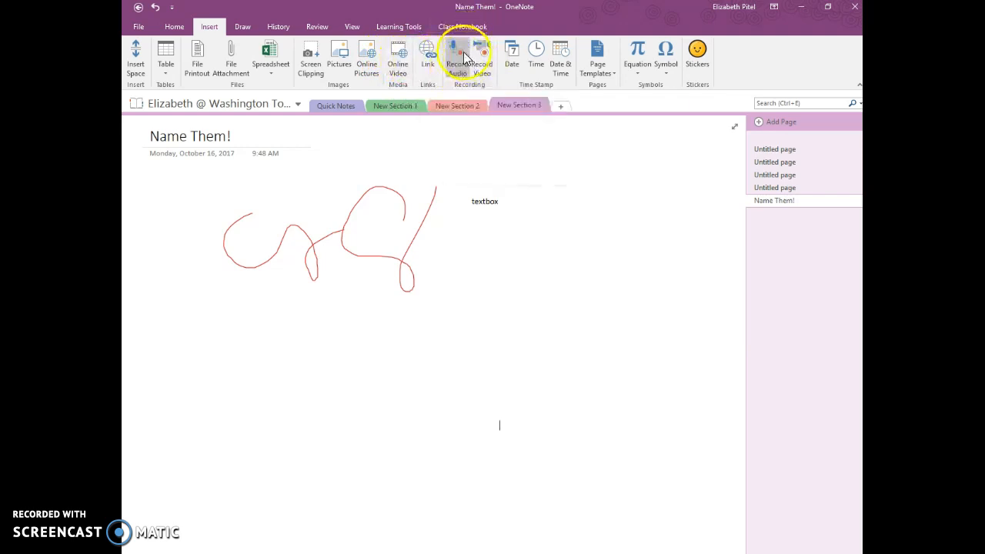
click(481, 66)
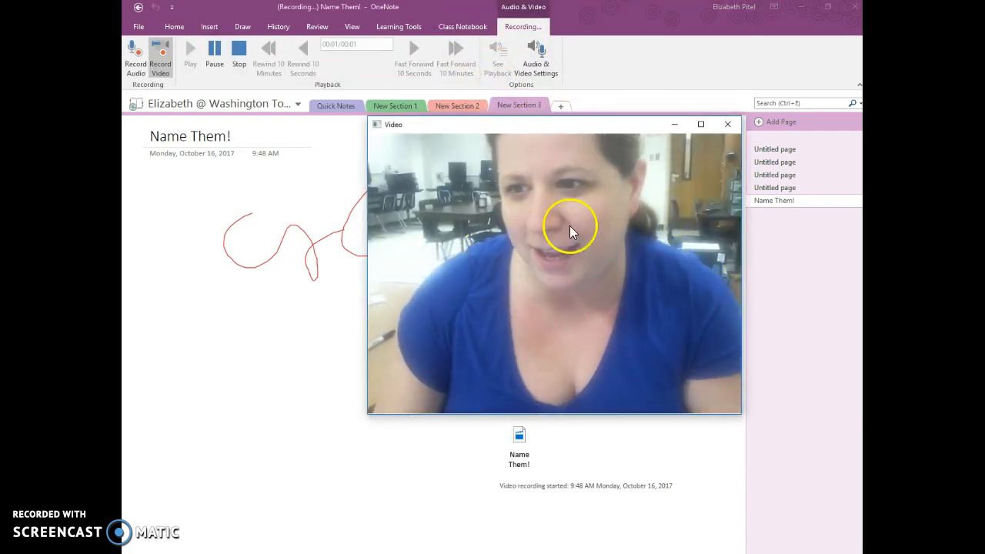
click(727, 124)
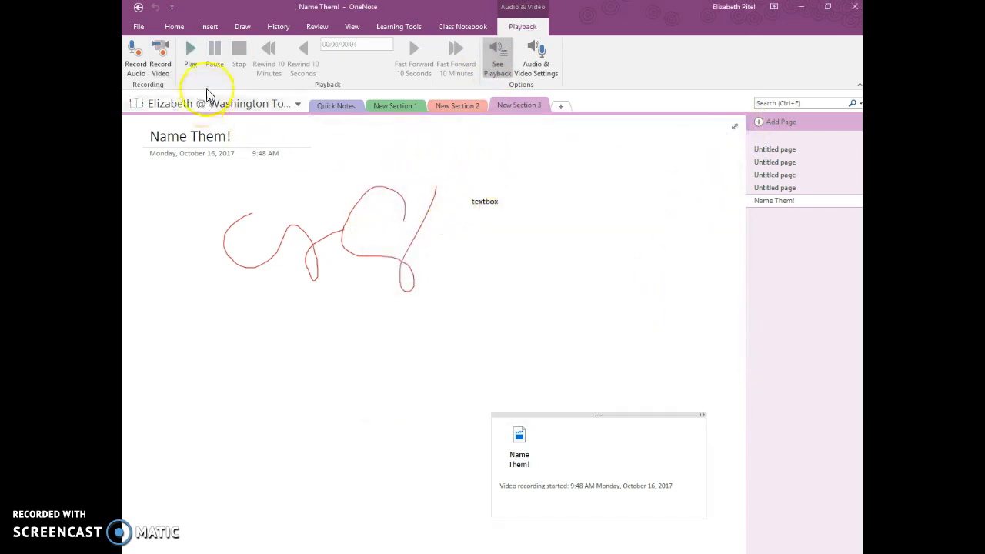
click(190, 54)
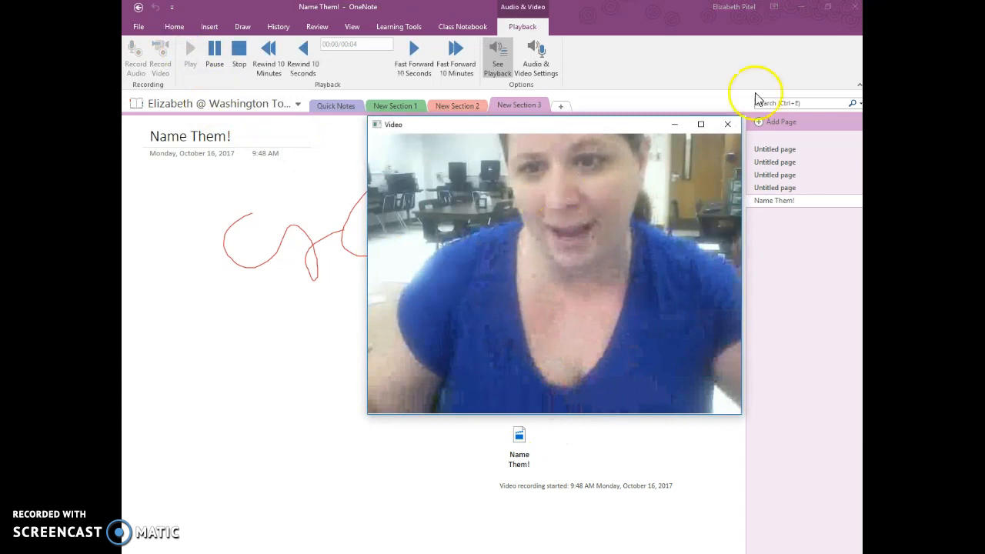
click(729, 124)
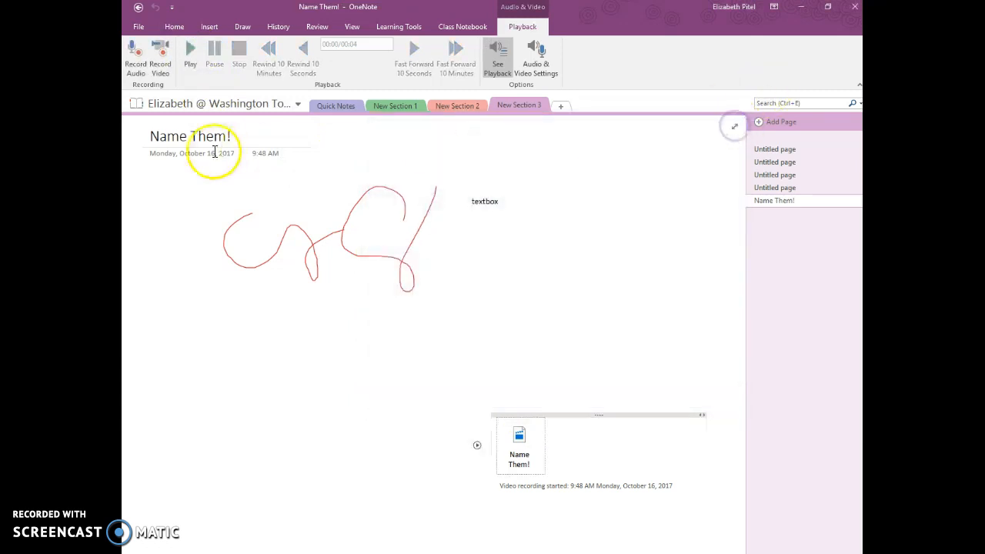
Insert the built-in Area of Circle equation beside the video recording's file.
click(206, 27)
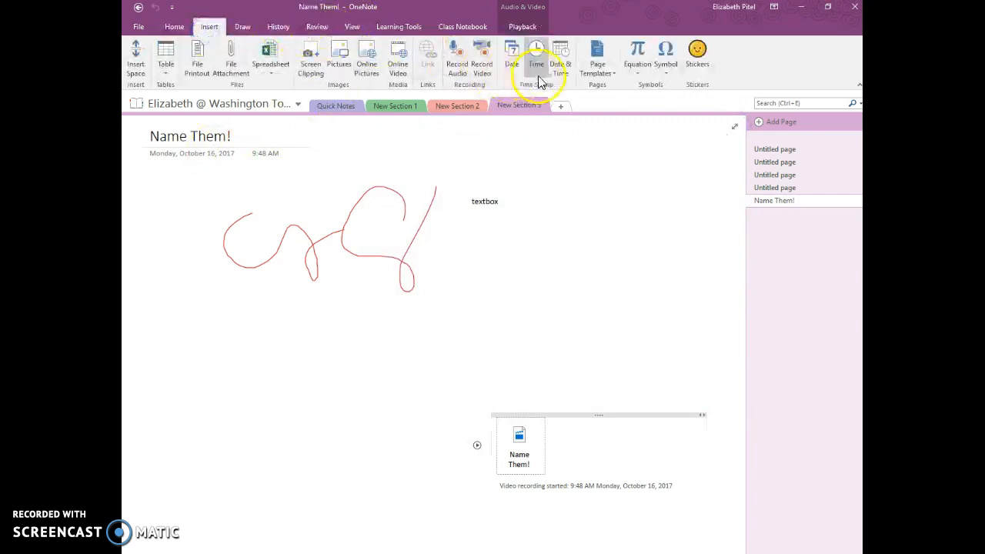
click(637, 70)
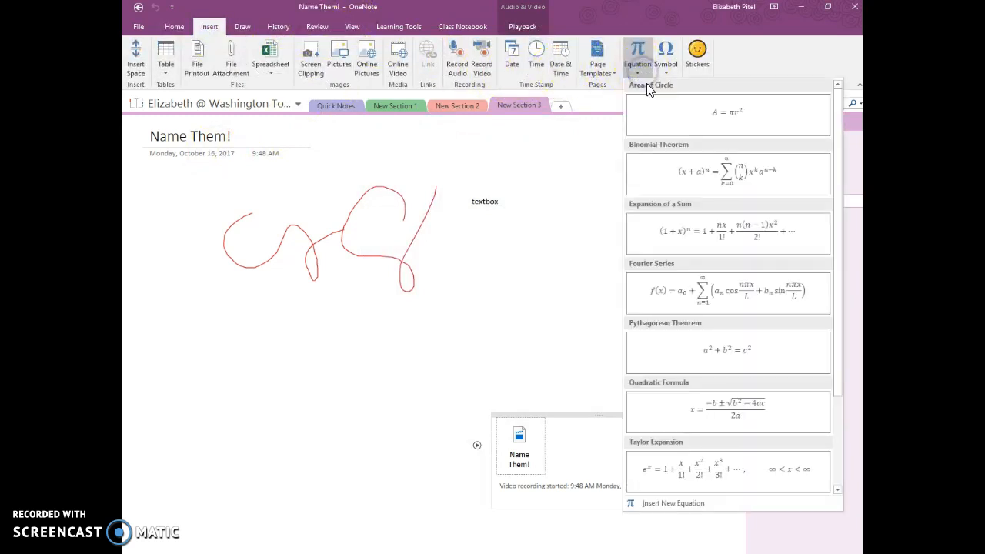
click(726, 109)
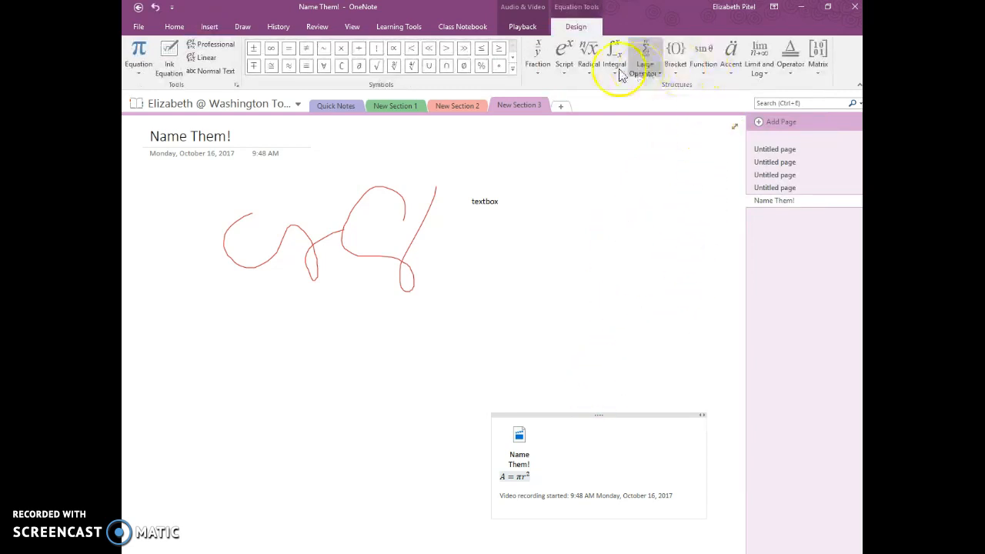
Append the text "sdfasdf" to the end of the Area of Circle equation.
click(539, 476)
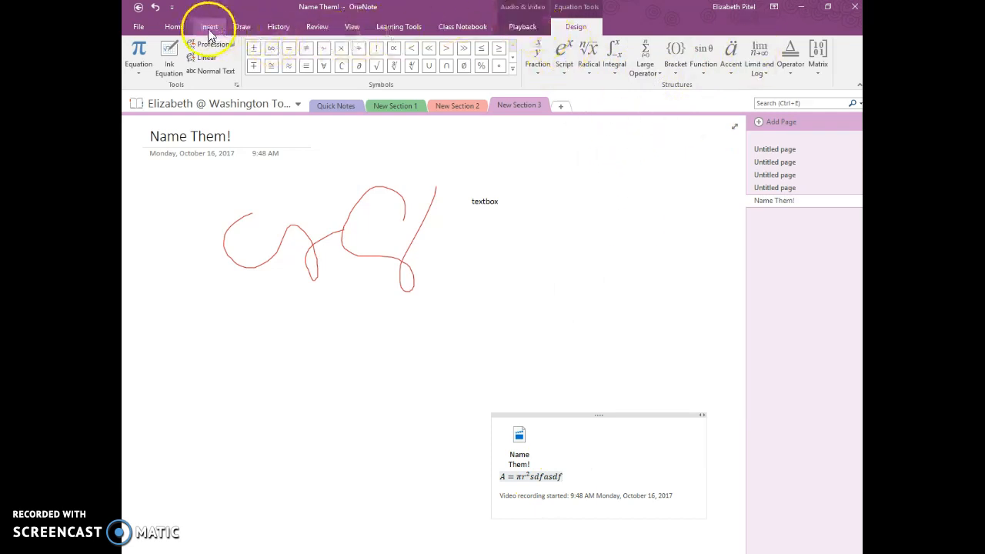
View the handwriting window for ink equations and close it without inserting anything.
click(170, 56)
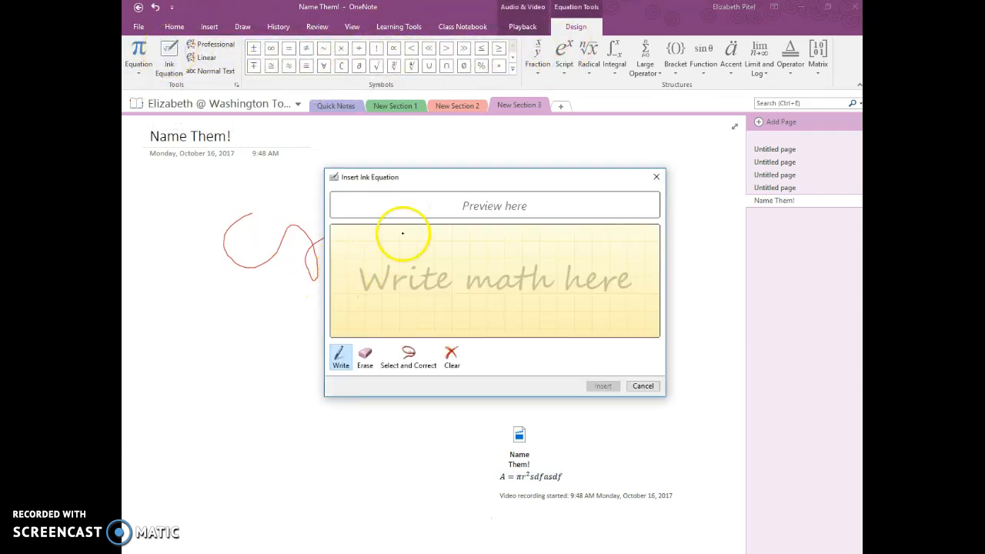
click(656, 176)
click(174, 26)
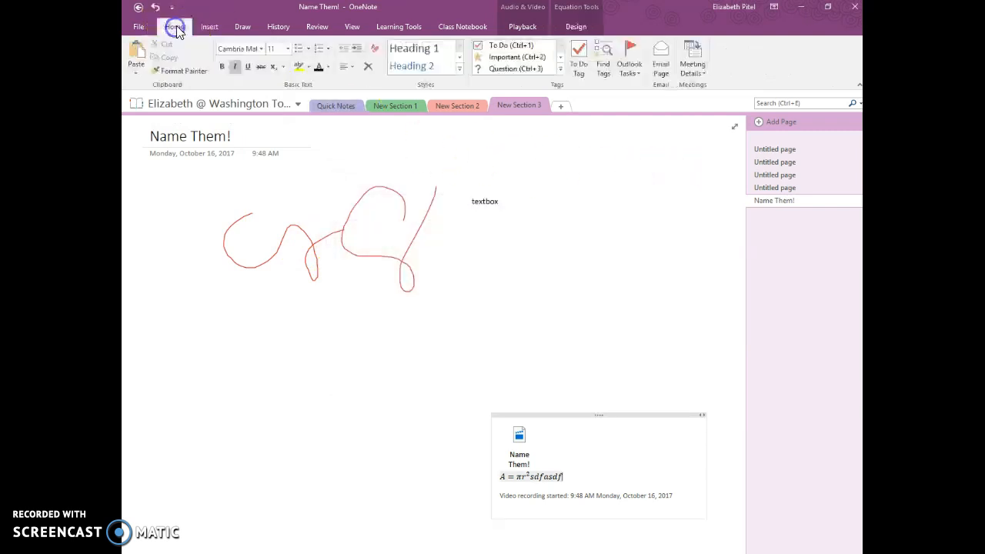
click(209, 28)
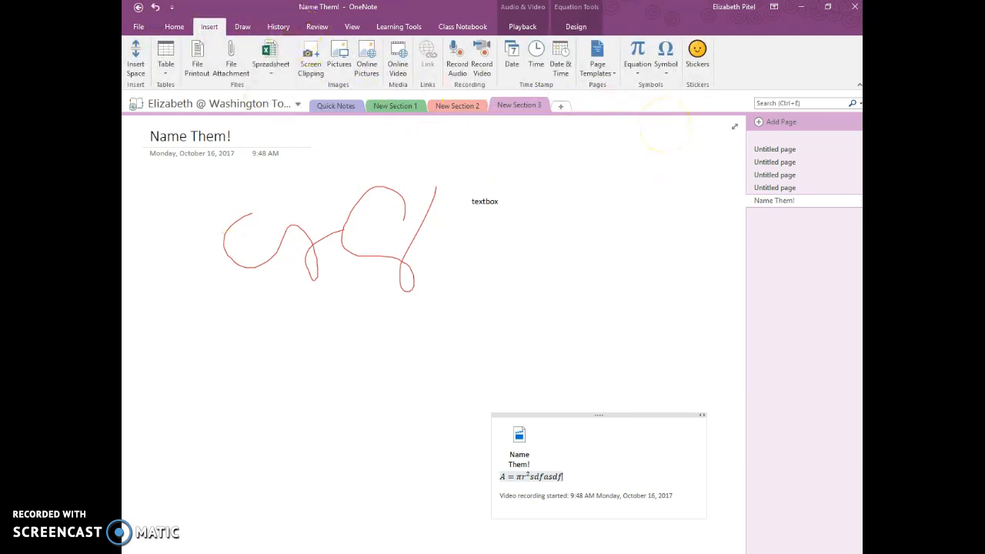
Change the page color of the "Name Them!" page to pale blue.
click(352, 27)
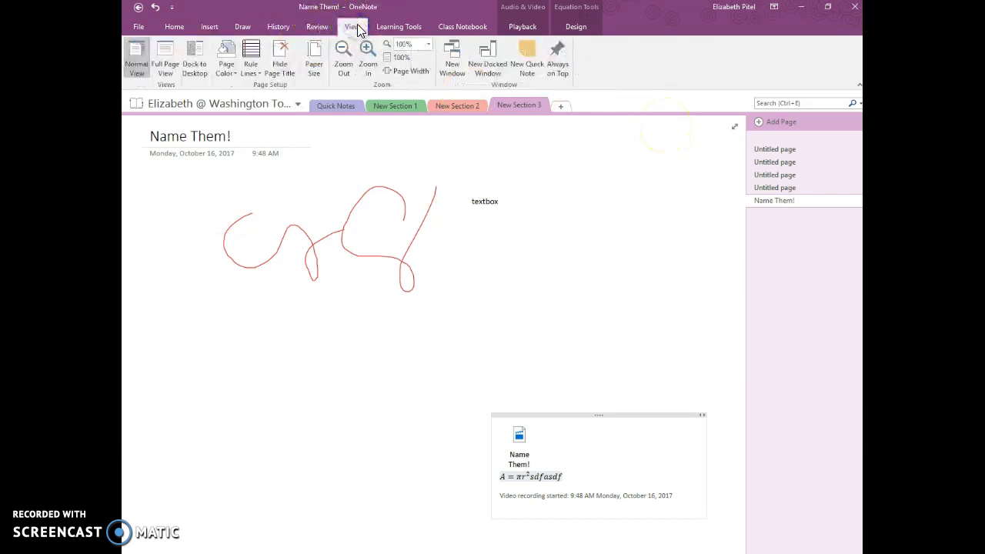
click(224, 66)
click(258, 129)
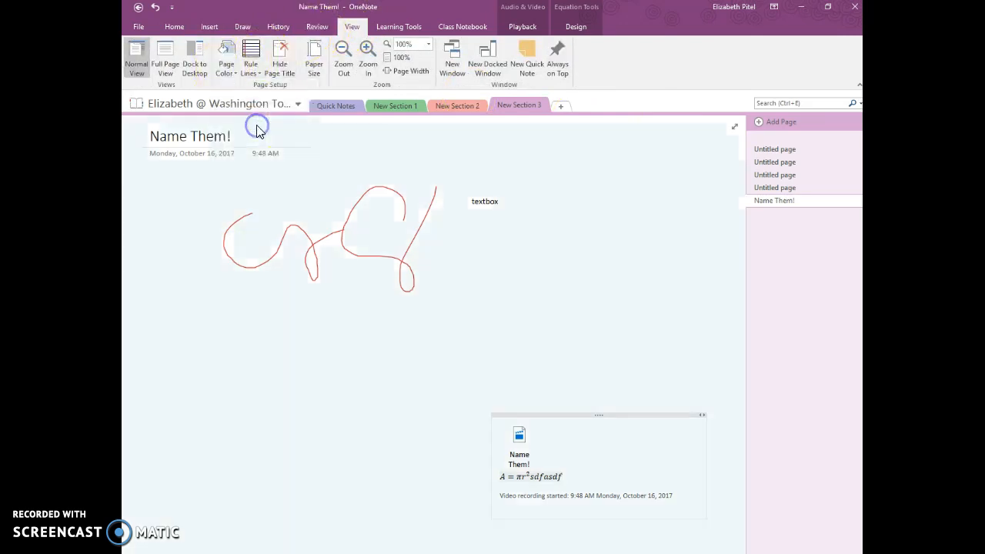
Apply the first rule line style to the page, and replace it with the finest grid lines.
click(250, 67)
click(292, 105)
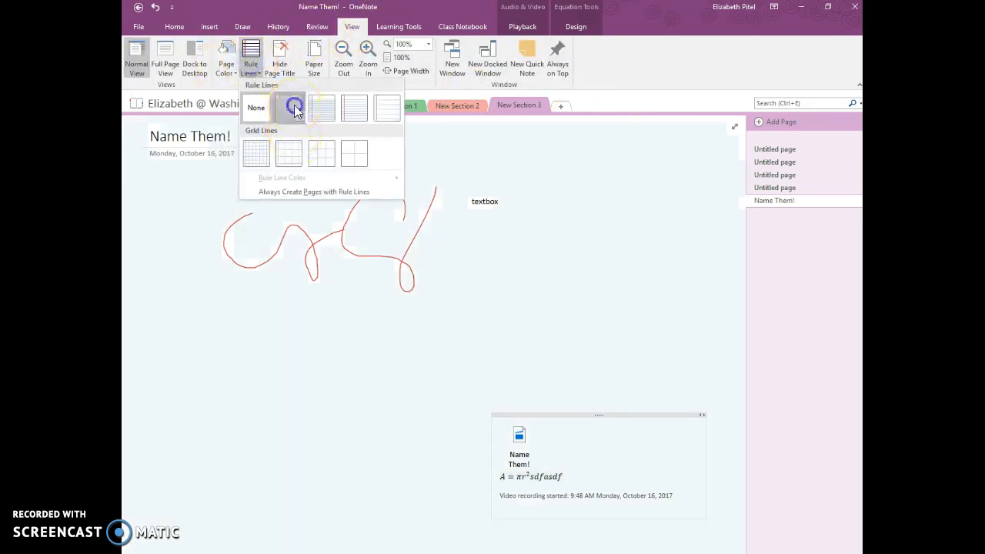
click(251, 68)
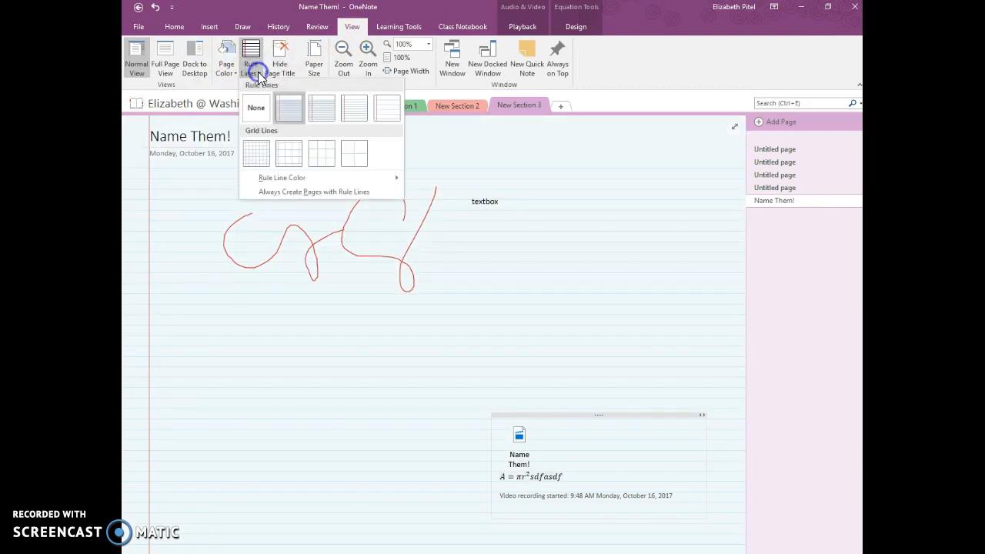
click(253, 164)
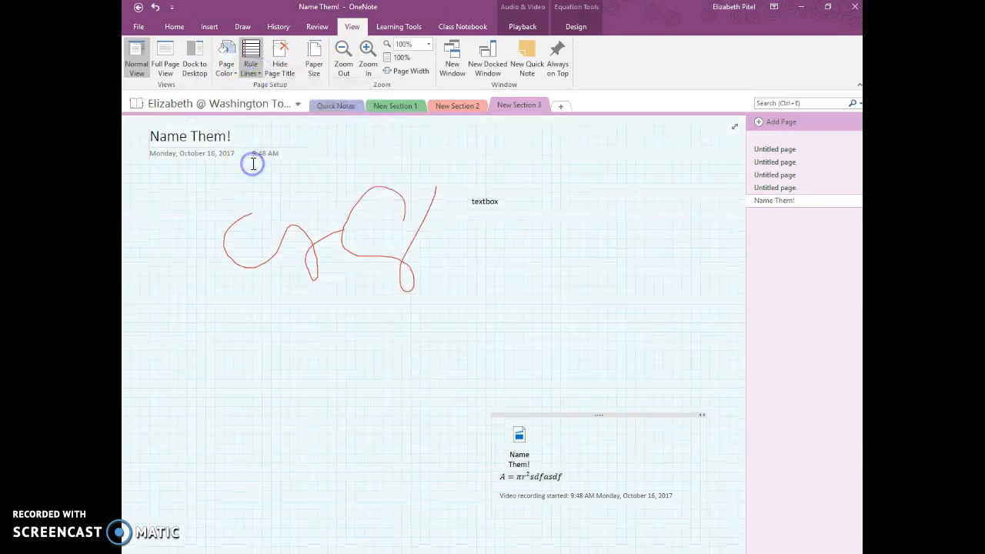
Draw a large red two-axis graph shape with four quadrants across the area around the "textbox" text.
click(205, 27)
click(242, 28)
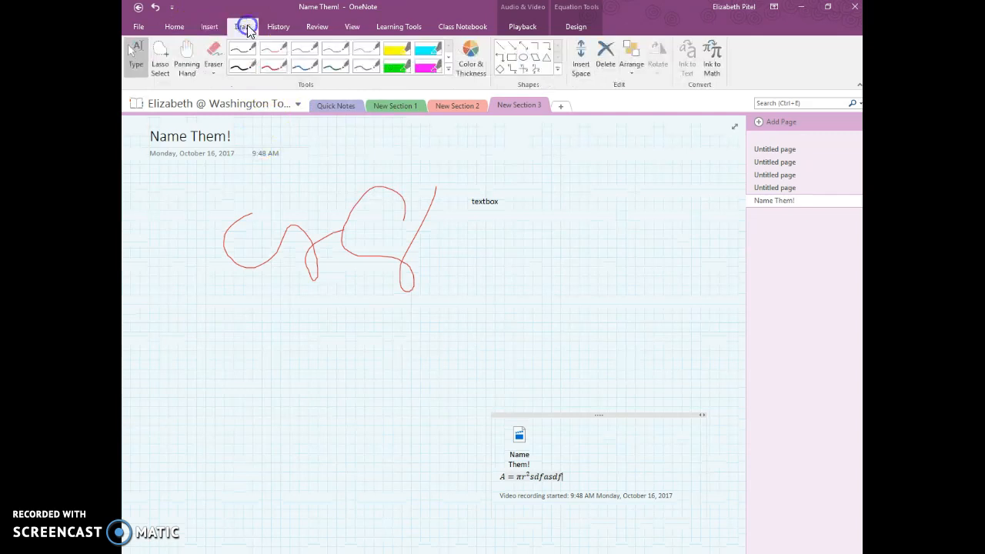
click(523, 71)
drag(578, 287, 726, 289)
drag(637, 290, 657, 277)
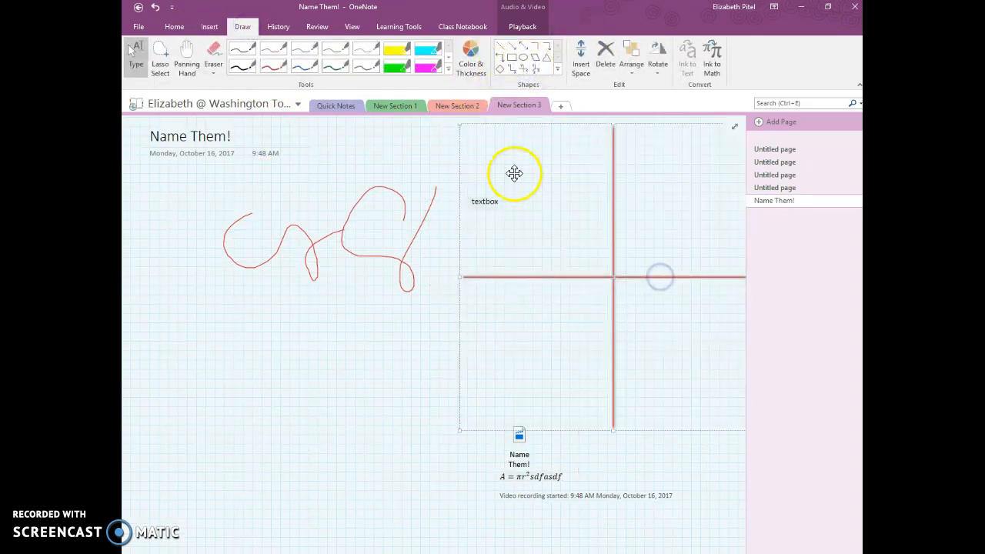
Draw a second two-axis graph shape with the thin black pen below the red freehand stroke.
click(247, 56)
click(525, 70)
drag(222, 323, 321, 446)
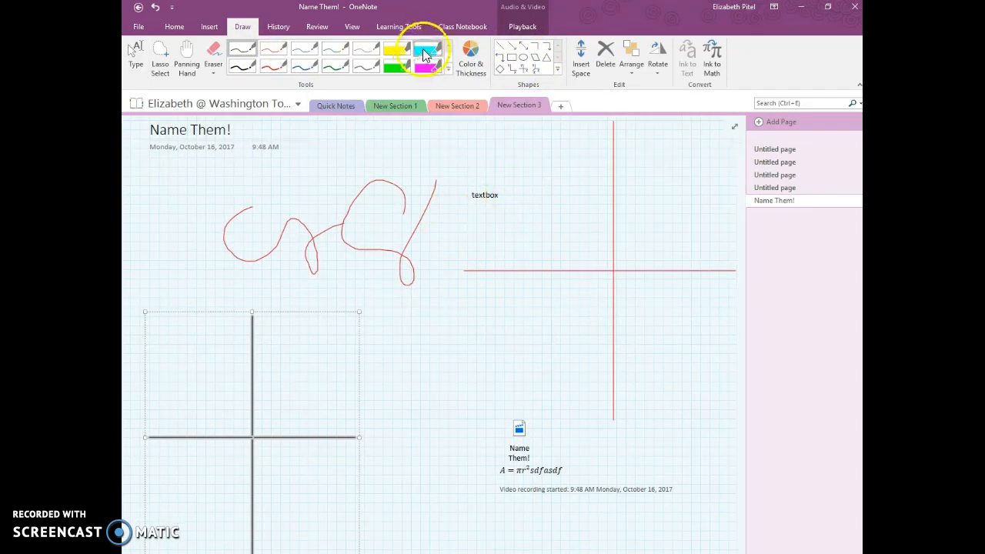
Dictate a passage beginning "Alright great so now I'm able to go" below the video recording's time note.
click(409, 29)
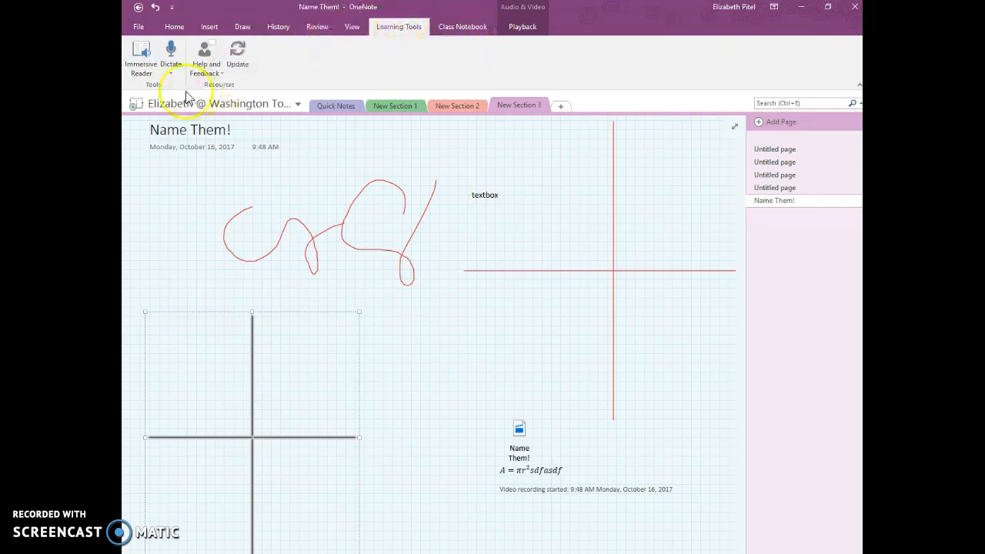
click(169, 56)
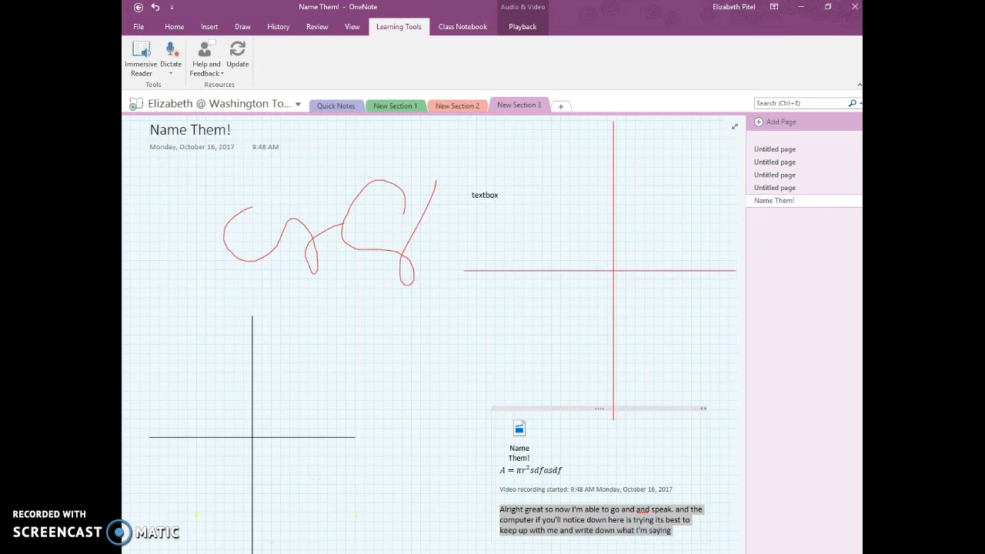
Examine the languages available for dictation and keep English selected.
click(176, 75)
drag(180, 80, 191, 156)
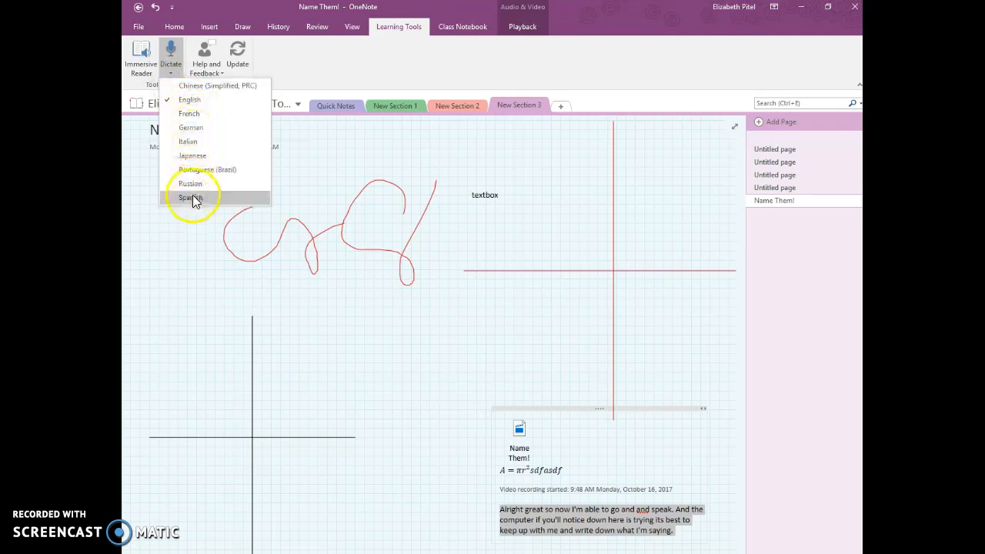
click(425, 321)
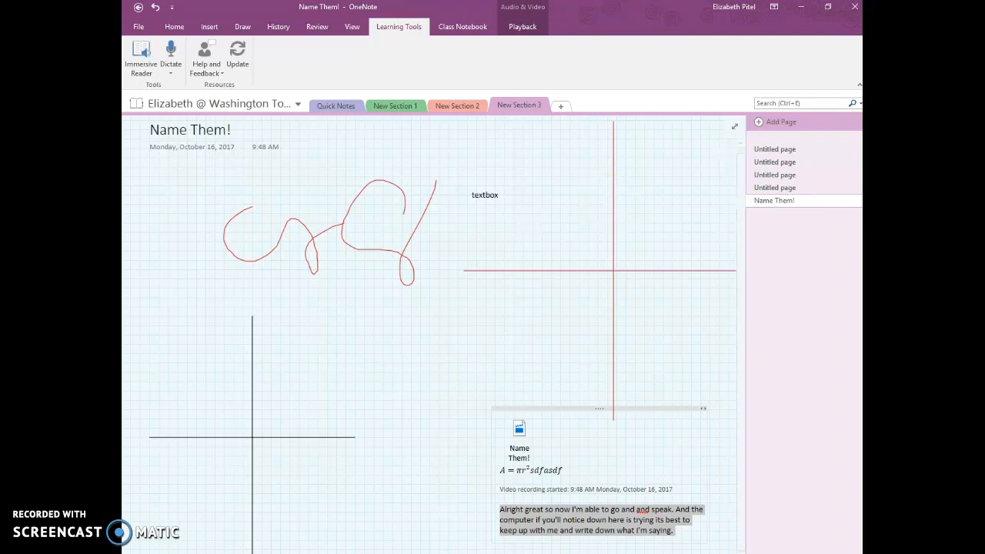
Try to move the untitled page above "Name Them!" within the page list and New Section 3 among the sections.
click(768, 193)
drag(769, 193, 798, 219)
drag(525, 105, 558, 109)
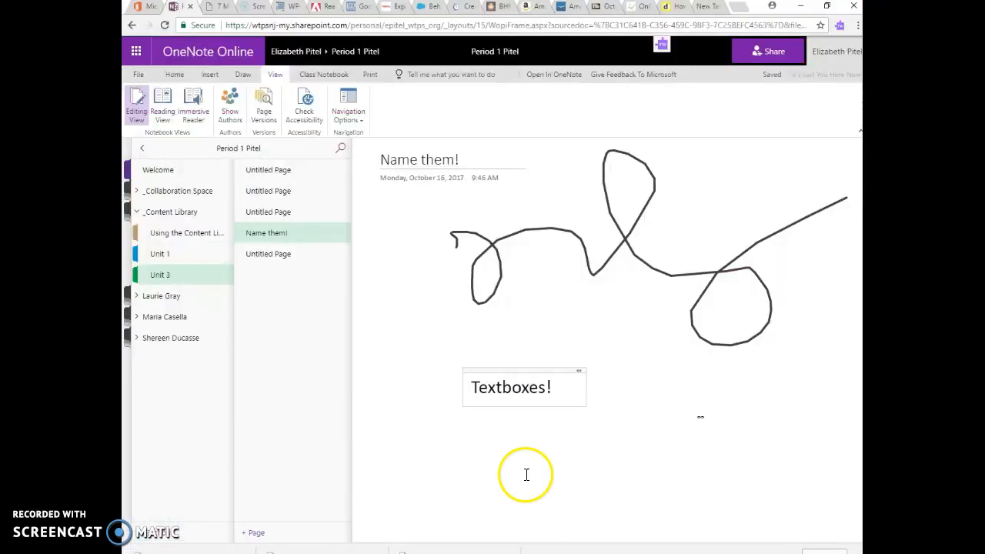
In OneNote Online, move the "Name them!" page to second place in Unit 3 and the Unit 1 section below Unit 3.
click(262, 198)
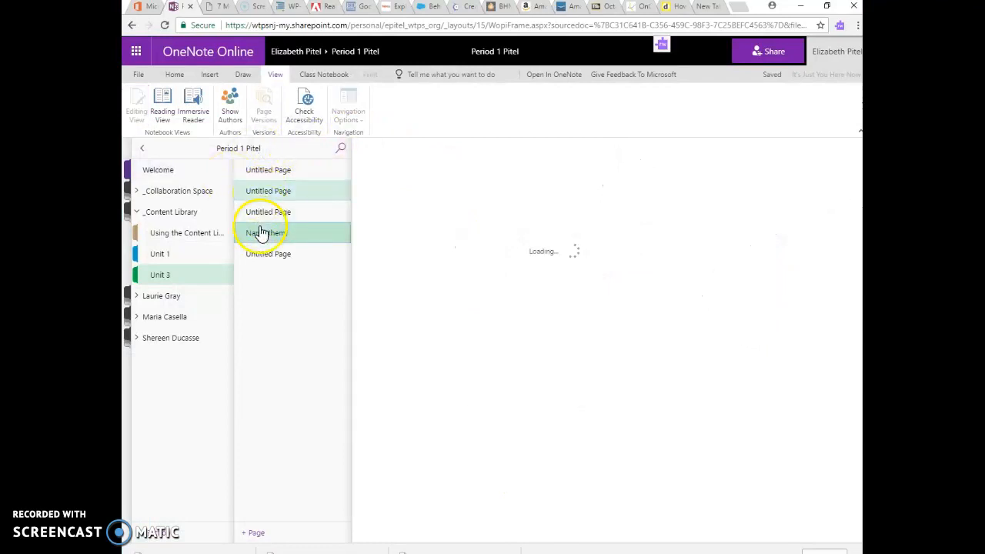
drag(261, 234, 260, 192)
drag(168, 258, 194, 286)
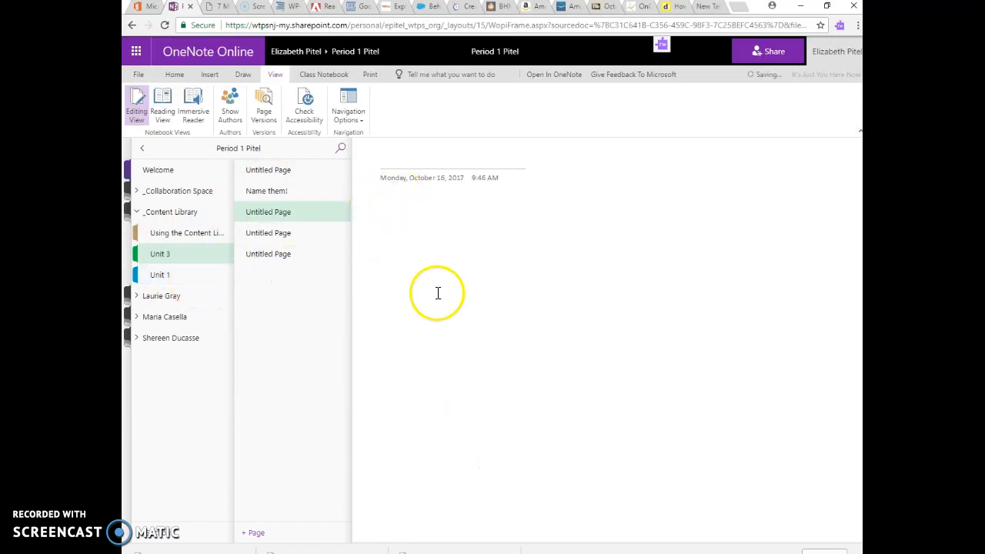